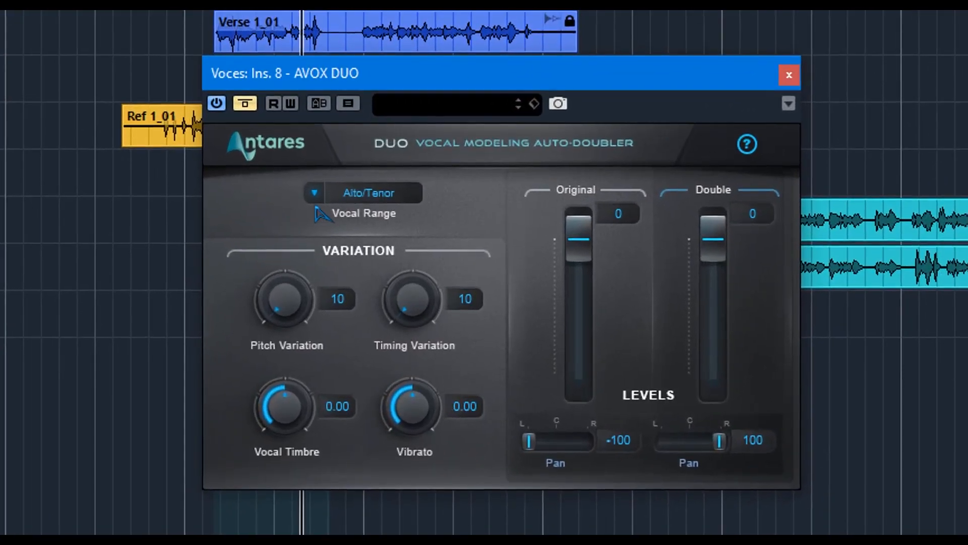
# Step: View the vocal range options, and demonstrate the Original pan by moving it to 100 and back to -100
pyautogui.click(315, 195)
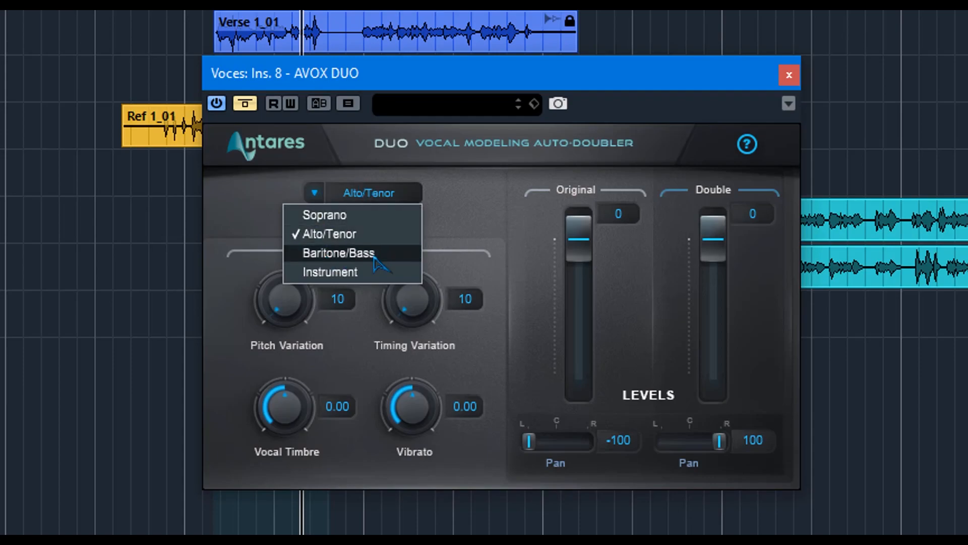
pyautogui.click(445, 233)
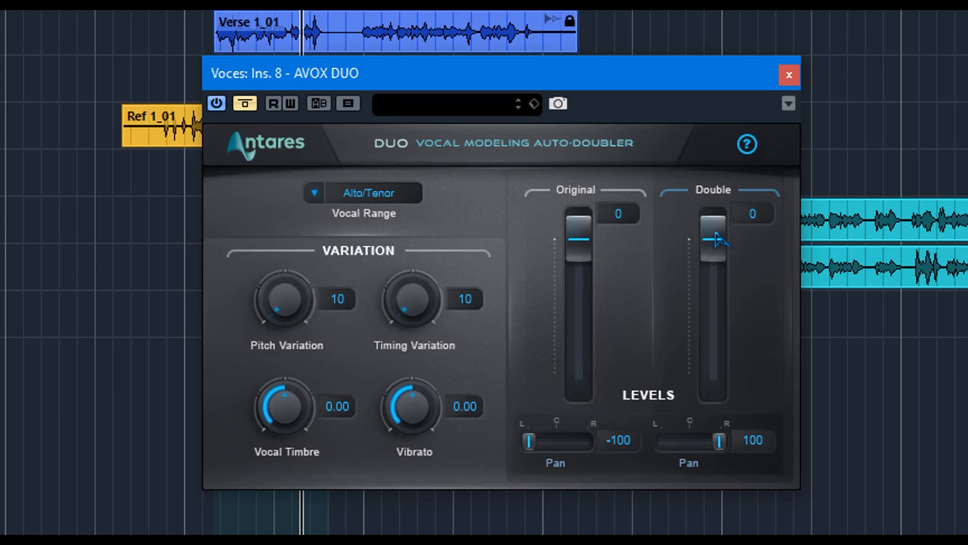
pyautogui.moveTo(718, 239); pyautogui.dragTo(687, 195)
pyautogui.moveTo(531, 443); pyautogui.dragTo(687, 448)
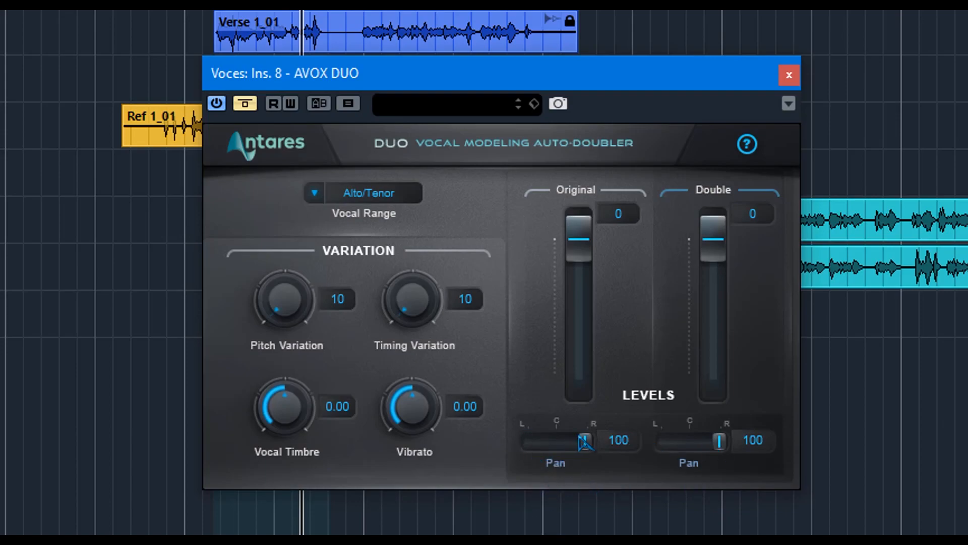
pyautogui.moveTo(585, 442); pyautogui.dragTo(528, 442)
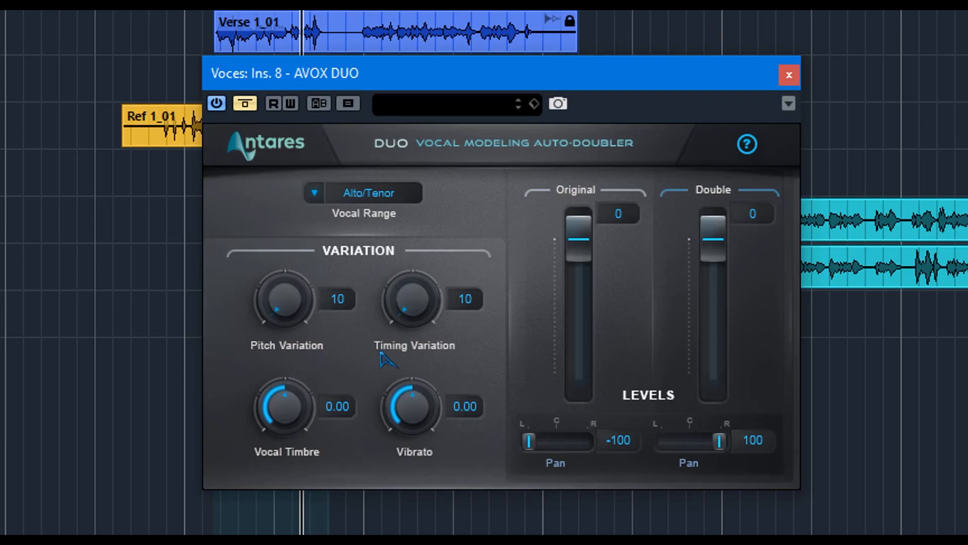
# Step: Demonstrate the Pitch Variation and Timing Variation controls by raising each one and returning both to 10
pyautogui.moveTo(284, 315); pyautogui.dragTo(275, 480)
pyautogui.moveTo(270, 310); pyautogui.dragTo(202, 75)
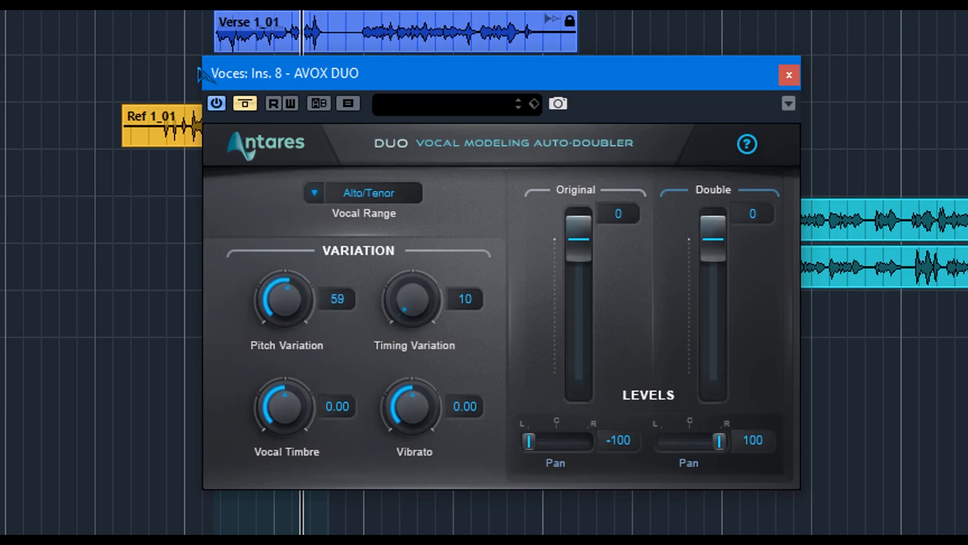
pyautogui.moveTo(266, 302); pyautogui.dragTo(375, 534)
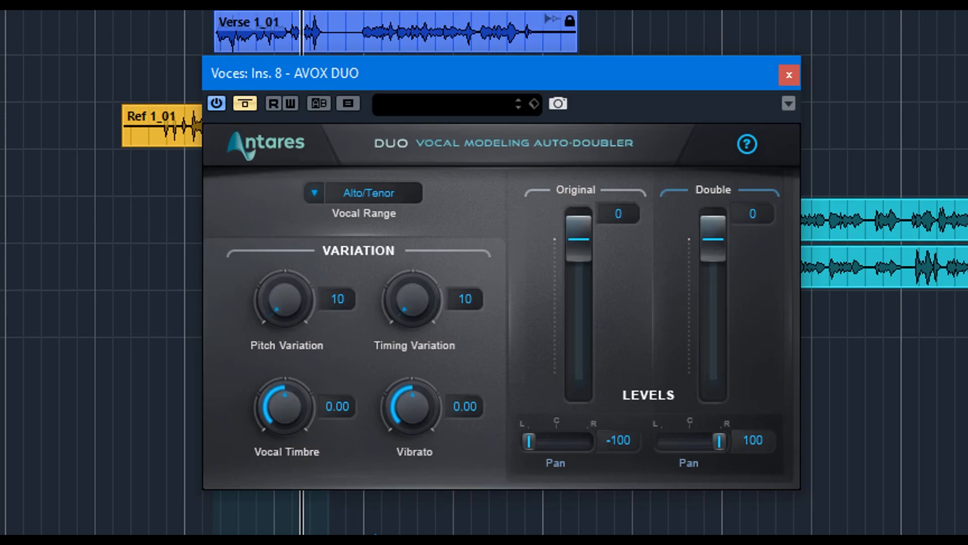
pyautogui.moveTo(421, 301); pyautogui.dragTo(415, 286)
pyautogui.moveTo(409, 312); pyautogui.dragTo(348, 5)
pyautogui.moveTo(388, 129); pyautogui.dragTo(446, 390)
# Step: Sweep the Vocal Timbre up and down to settle at -0.40, and set the Vibrato to -1.00
pyautogui.moveTo(270, 444); pyautogui.dragTo(259, 237)
pyautogui.moveTo(281, 404); pyautogui.dragTo(272, 90)
pyautogui.moveTo(290, 407); pyautogui.dragTo(292, 543)
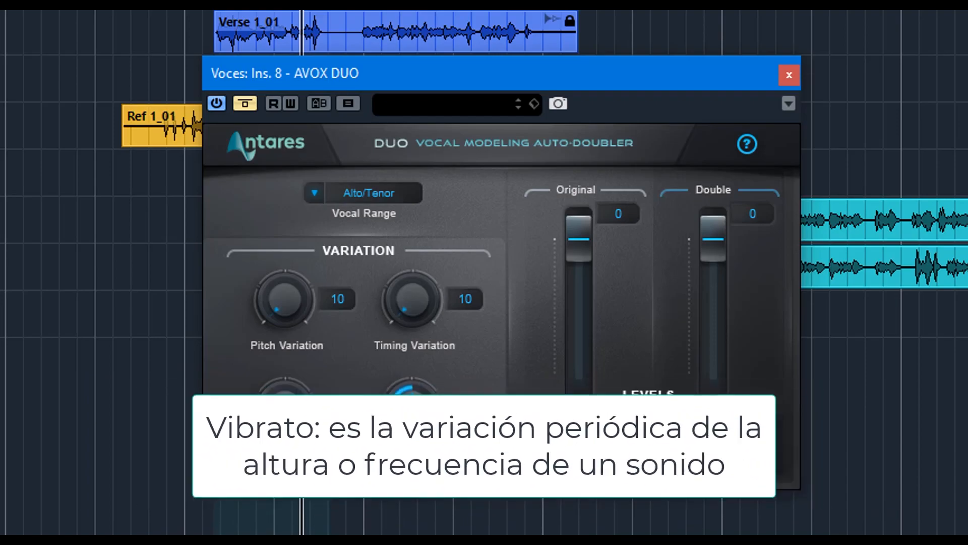
pyautogui.moveTo(404, 424); pyautogui.dragTo(394, 529)
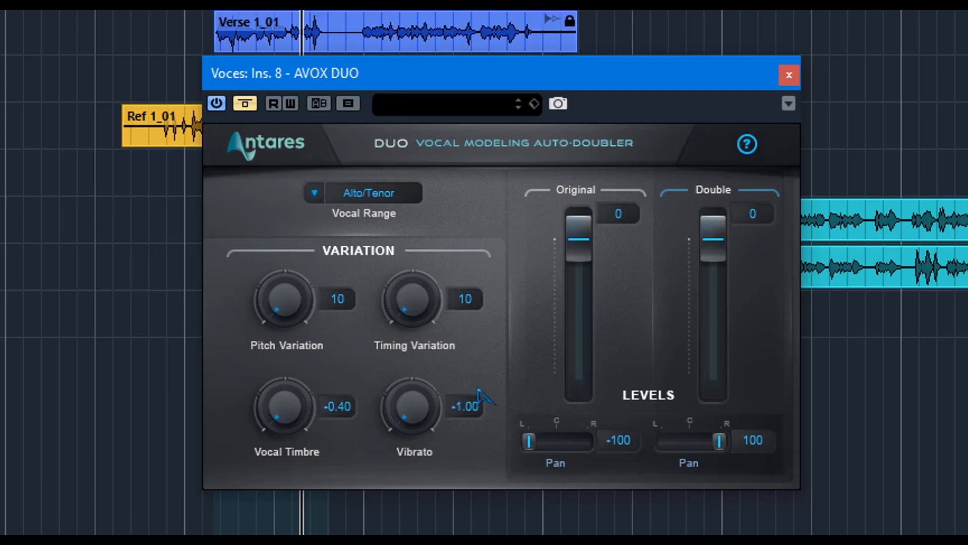
# Step: Return the playhead to the start of the loop range, take AVOX DUO out of bypass, and reposition its window
pyautogui.click(419, 108)
pyautogui.click(444, 108)
pyautogui.press('KP_1')
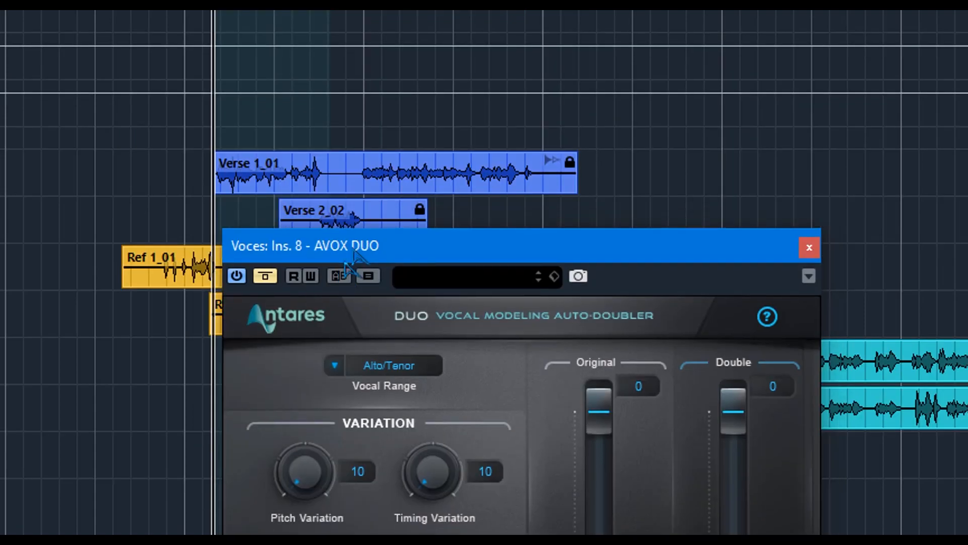
pyautogui.moveTo(349, 250); pyautogui.dragTo(448, 0)
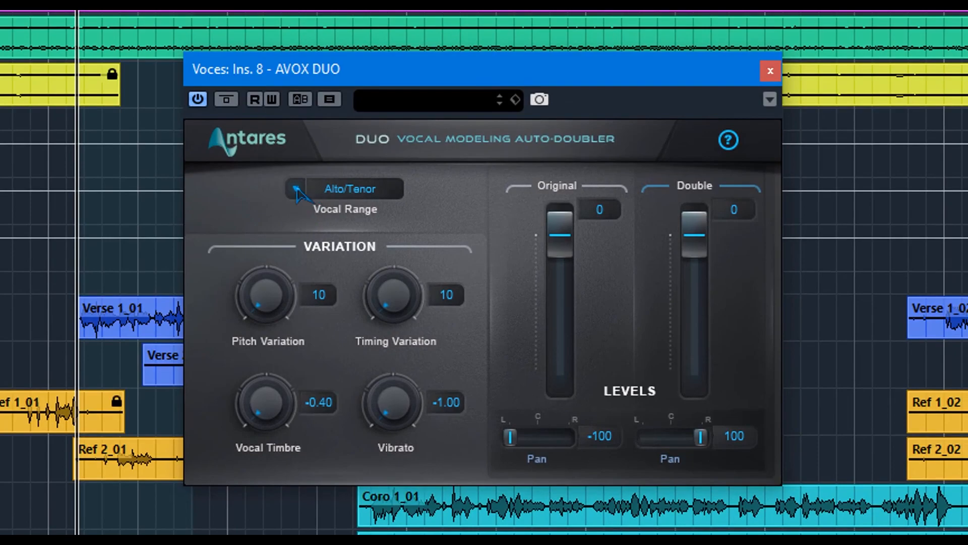
# Step: Set the vocal range to Baritone/Bass and isolate the doubled voice with the Original level at -inf and the Double pan at 0
pyautogui.click(296, 189)
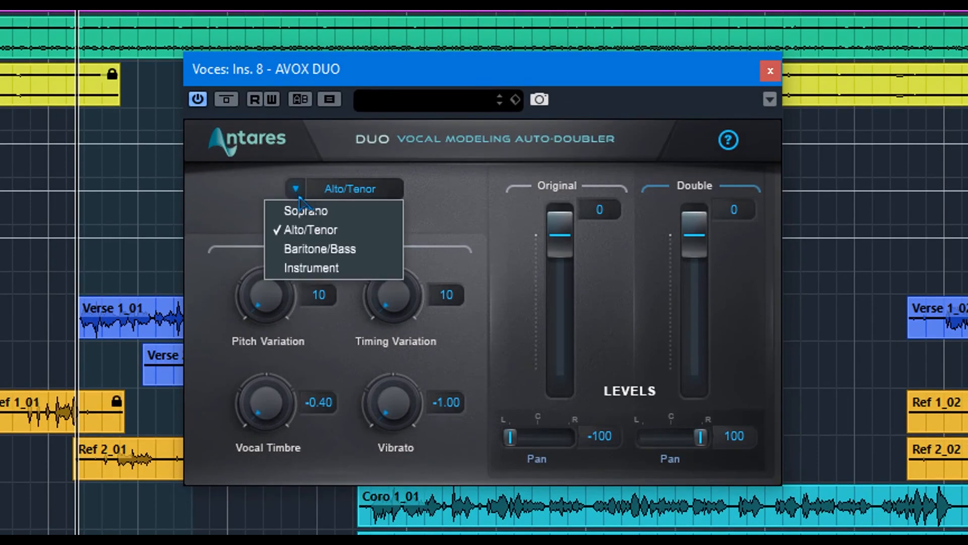
pyautogui.click(350, 248)
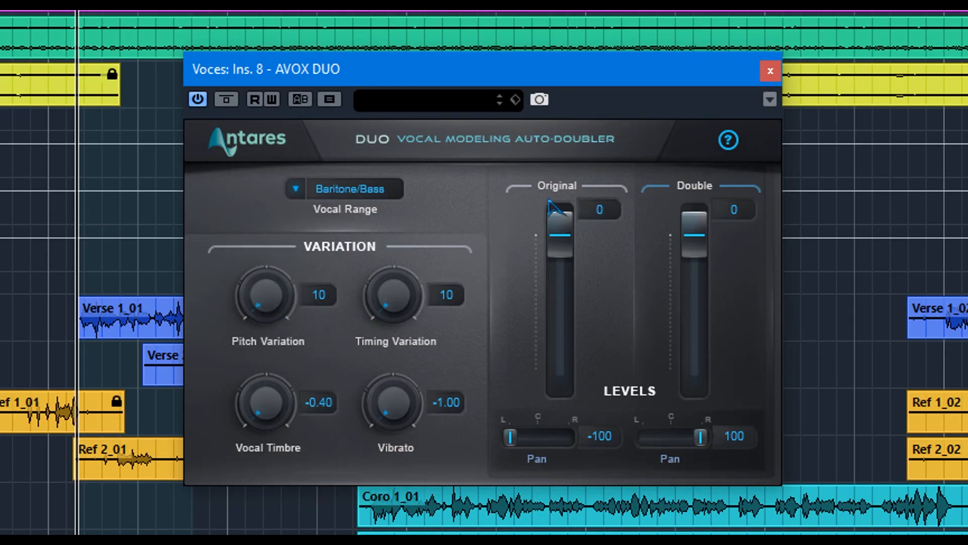
pyautogui.moveTo(565, 227); pyautogui.dragTo(567, 454)
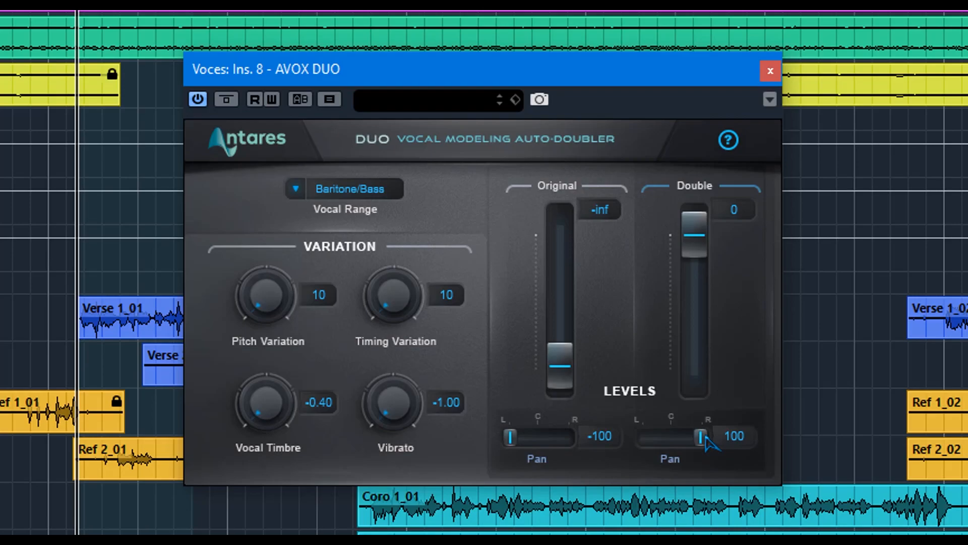
pyautogui.moveTo(702, 437); pyautogui.dragTo(672, 437)
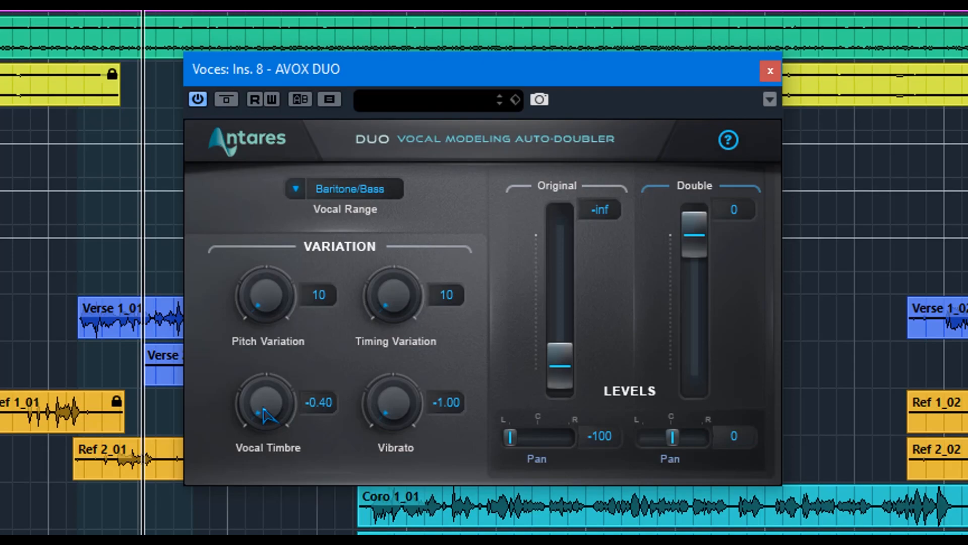
# Step: Try different Vocal Timbre amounts on the doubled voice, ending at 0.40 with the Pitch Variation at 100
pyautogui.moveTo(265, 413); pyautogui.dragTo(179, 10)
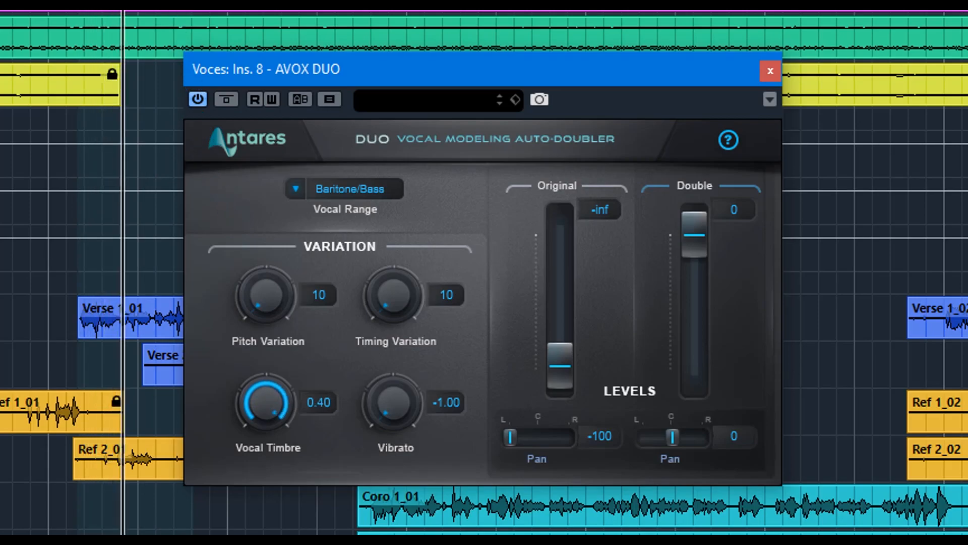
pyautogui.moveTo(266, 396); pyautogui.dragTo(278, 413)
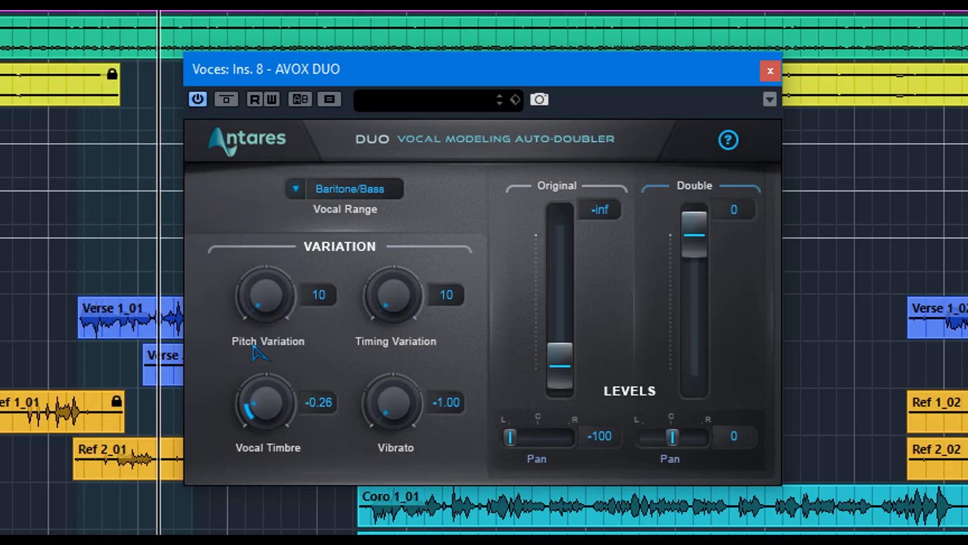
pyautogui.moveTo(269, 379); pyautogui.dragTo(261, 323)
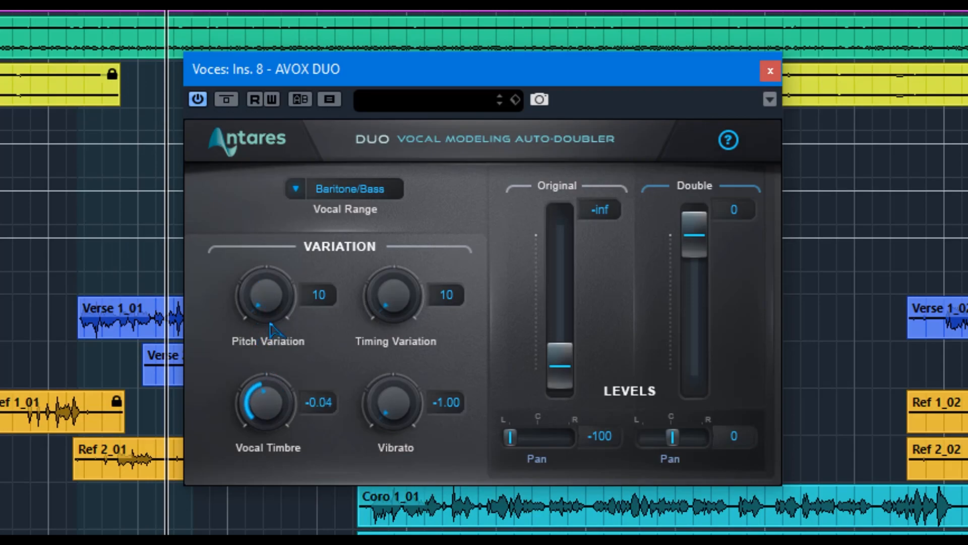
pyautogui.moveTo(272, 302); pyautogui.dragTo(228, 71)
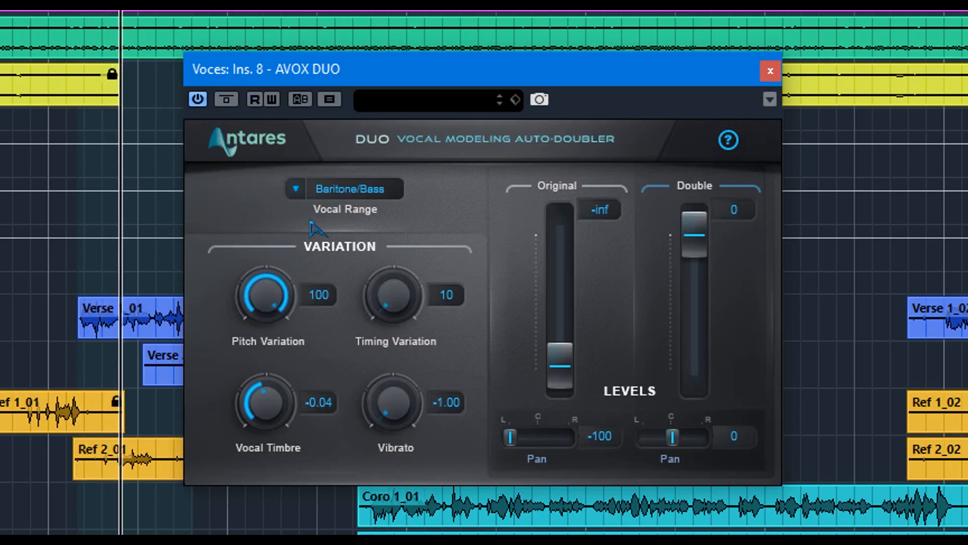
pyautogui.moveTo(266, 402); pyautogui.dragTo(266, 348)
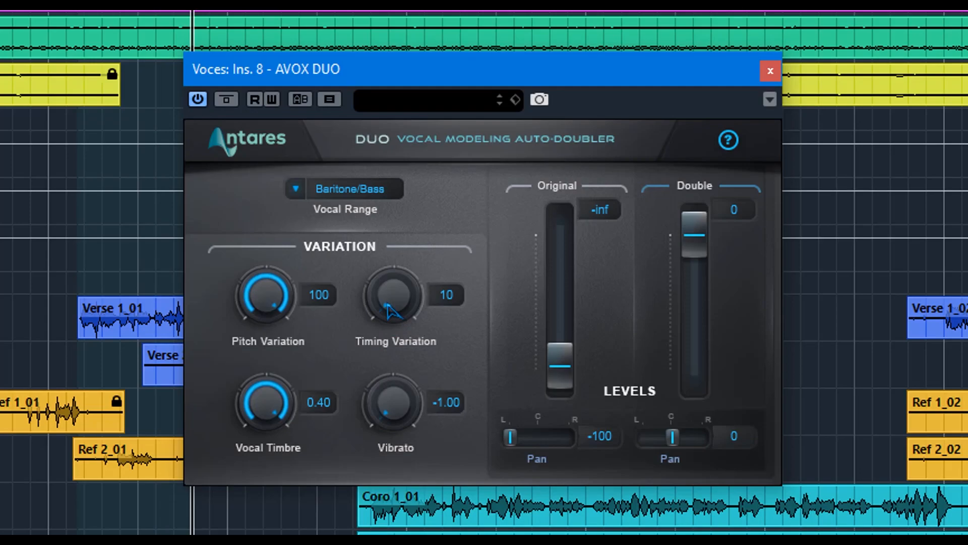
# Step: Balance the two voices by setting the Original level to -10 and the Double level to -7
pyautogui.moveTo(560, 365); pyautogui.dragTo(560, 284)
pyautogui.moveTo(699, 242); pyautogui.dragTo(698, 258)
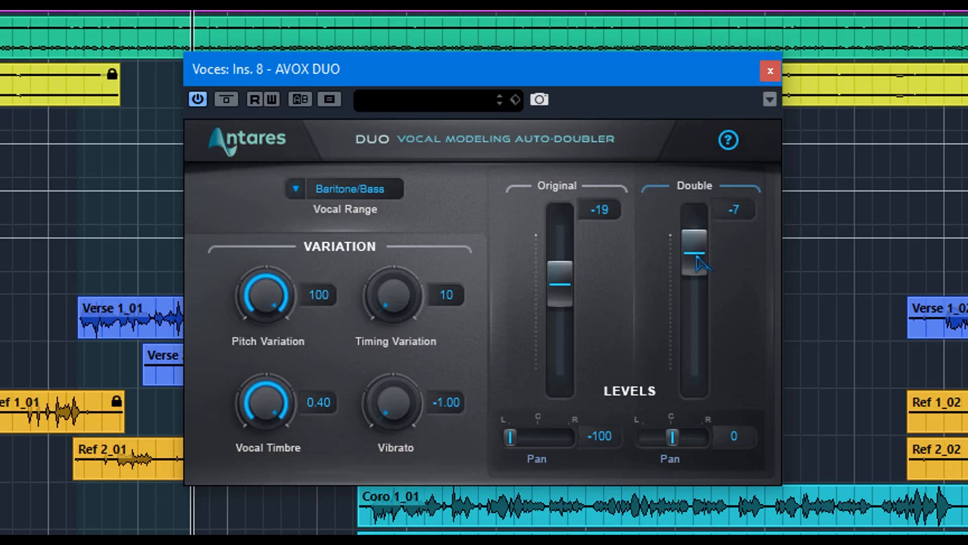
pyautogui.moveTo(560, 287); pyautogui.dragTo(560, 263)
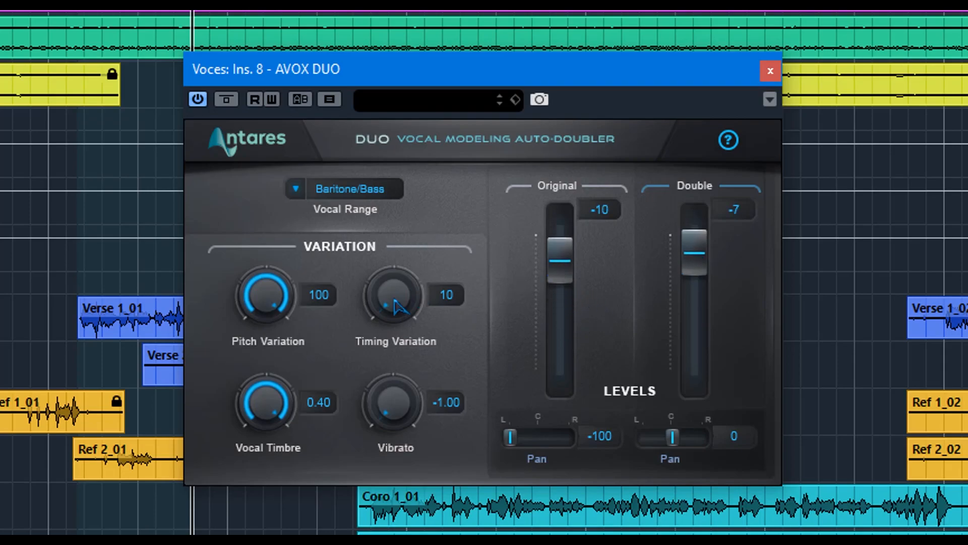
# Step: Set the Timing Variation to 69, pan the Double to 100 and lower the Original level to -12
pyautogui.moveTo(392, 303); pyautogui.dragTo(338, 82)
pyautogui.moveTo(700, 236)
pyautogui.mouseDown()
pyautogui.moveTo(706, 271)
pyautogui.moveTo(698, 252)
pyautogui.mouseUp()
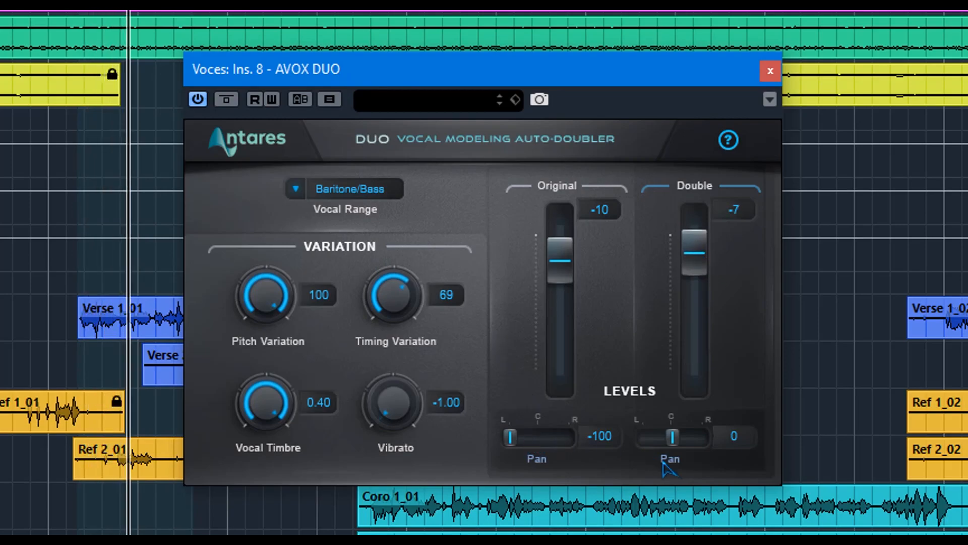
pyautogui.moveTo(670, 438); pyautogui.dragTo(706, 438)
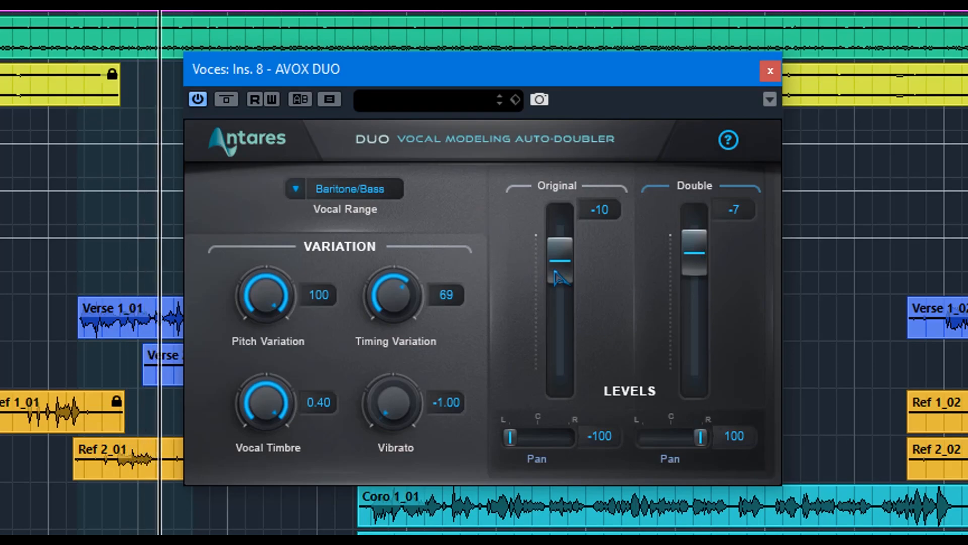
pyautogui.moveTo(561, 265); pyautogui.dragTo(565, 273)
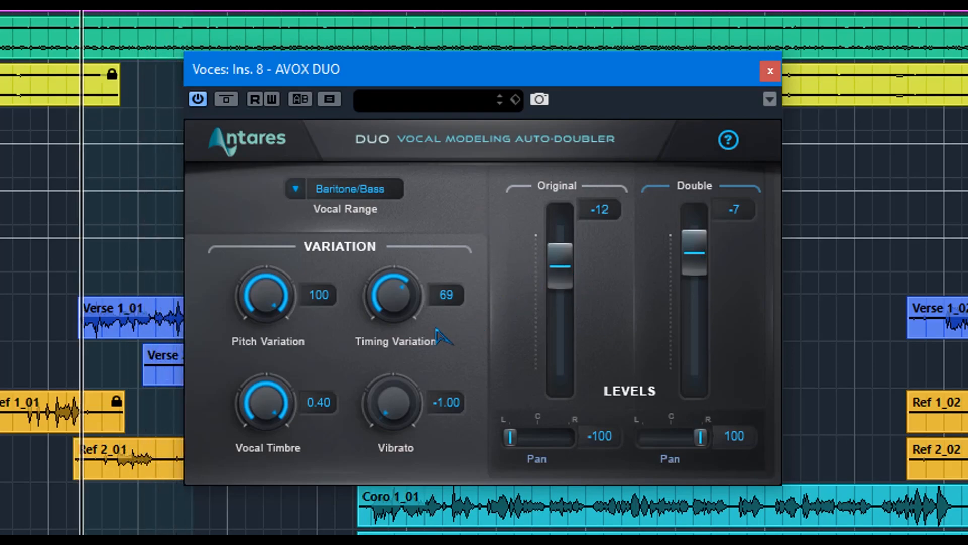
# Step: Try the Vibrato at increasing amounts up to 1.00 during playback, and return it to -1.00
pyautogui.moveTo(401, 419); pyautogui.dragTo(367, 372)
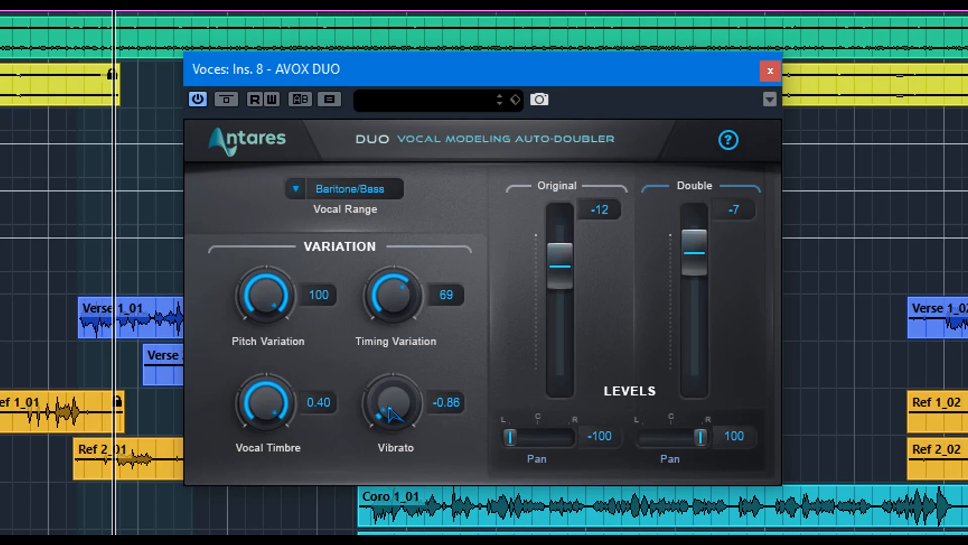
pyautogui.moveTo(392, 411); pyautogui.dragTo(376, 367)
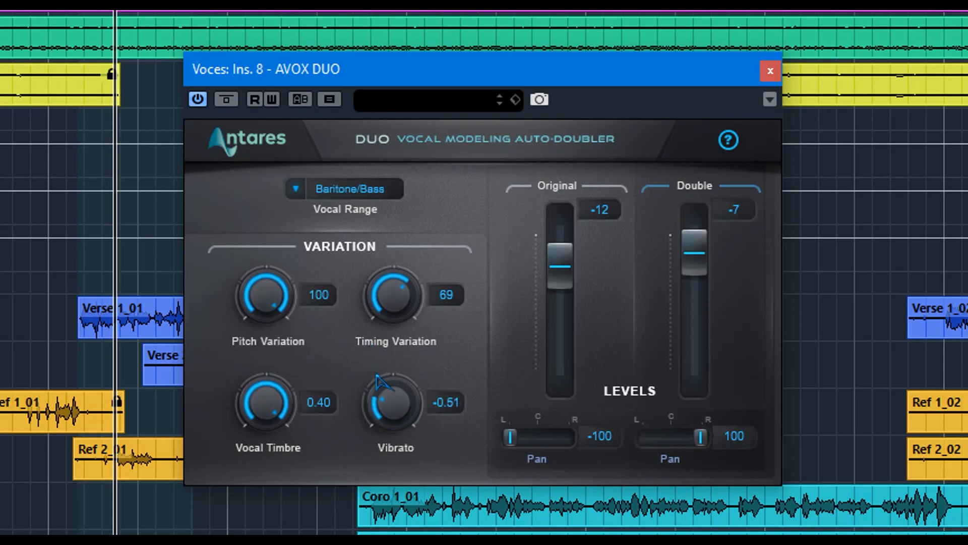
pyautogui.moveTo(381, 399); pyautogui.dragTo(374, 365)
pyautogui.moveTo(361, 330); pyautogui.dragTo(315, 32)
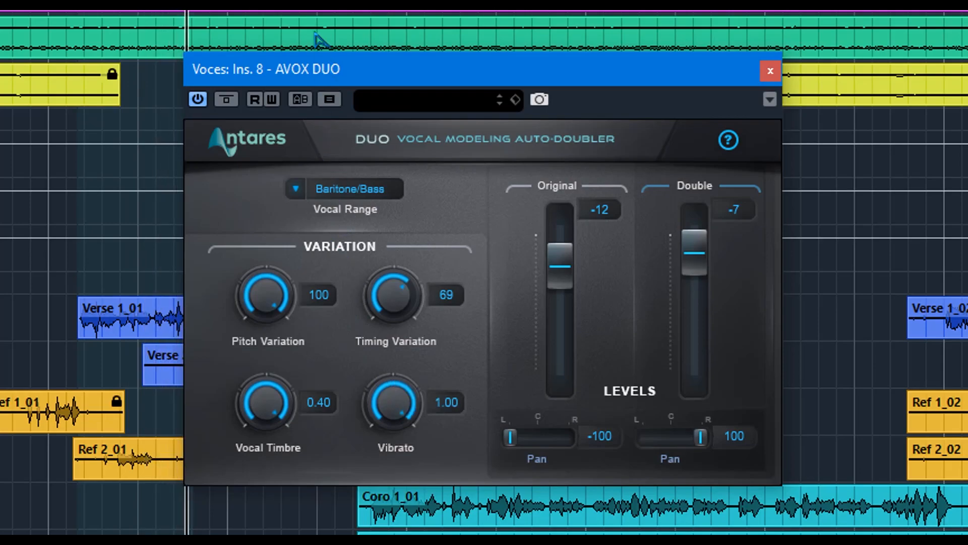
pyautogui.moveTo(407, 384); pyautogui.dragTo(441, 541)
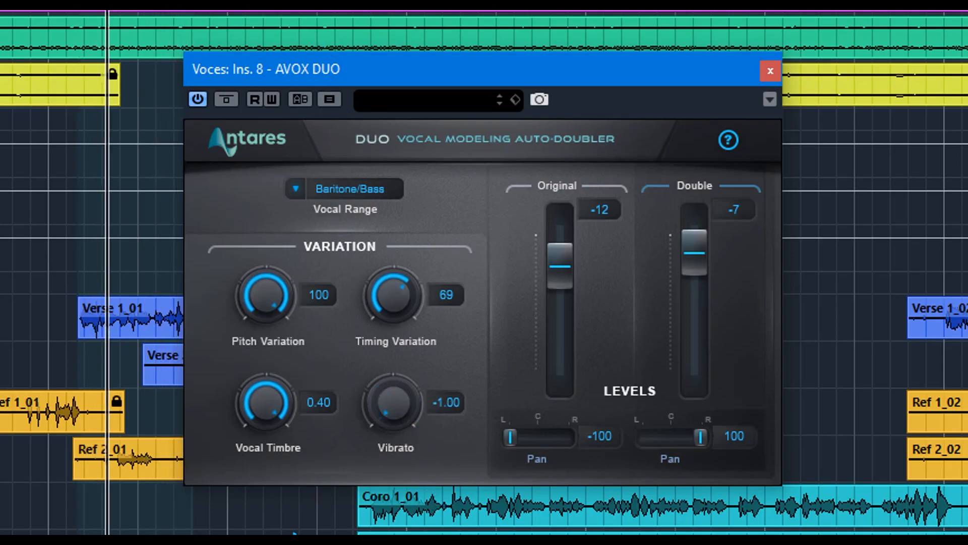
# Step: Reset the Pitch Variation to 10 and the Vocal Timbre to -0.40
pyautogui.moveTo(260, 411); pyautogui.dragTo(327, 544)
pyautogui.moveTo(260, 296); pyautogui.dragTo(318, 544)
pyautogui.moveTo(214, 231); pyautogui.dragTo(177, 21)
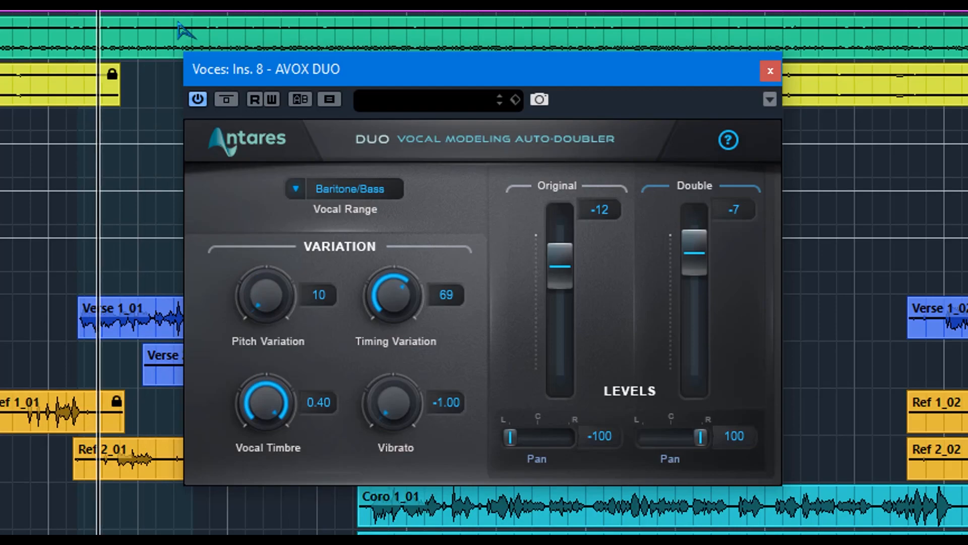
pyautogui.moveTo(281, 403); pyautogui.dragTo(312, 544)
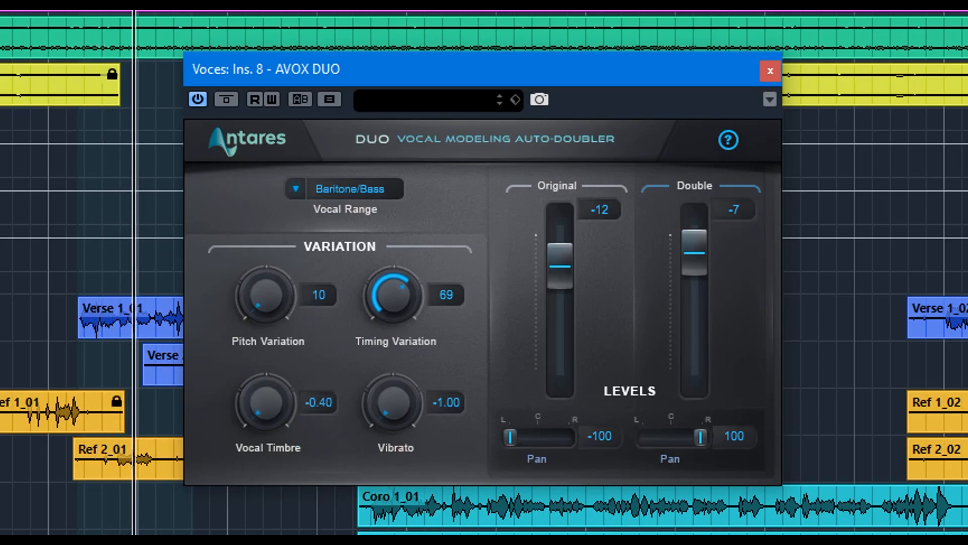
# Step: Reduce the Timing Variation to 60 and set the Original level to -11
pyautogui.moveTo(391, 289); pyautogui.dragTo(398, 324)
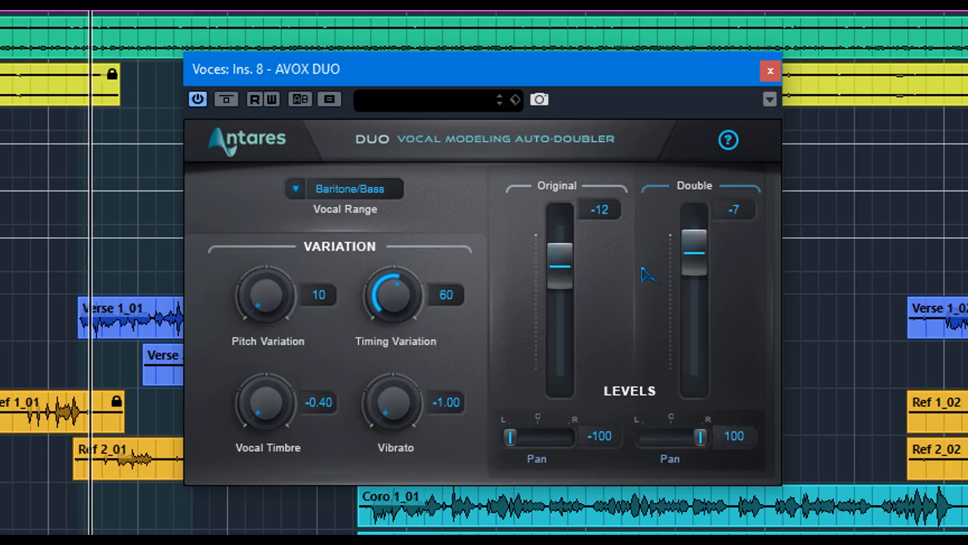
pyautogui.click(570, 309)
pyautogui.moveTo(568, 308); pyautogui.dragTo(552, 270)
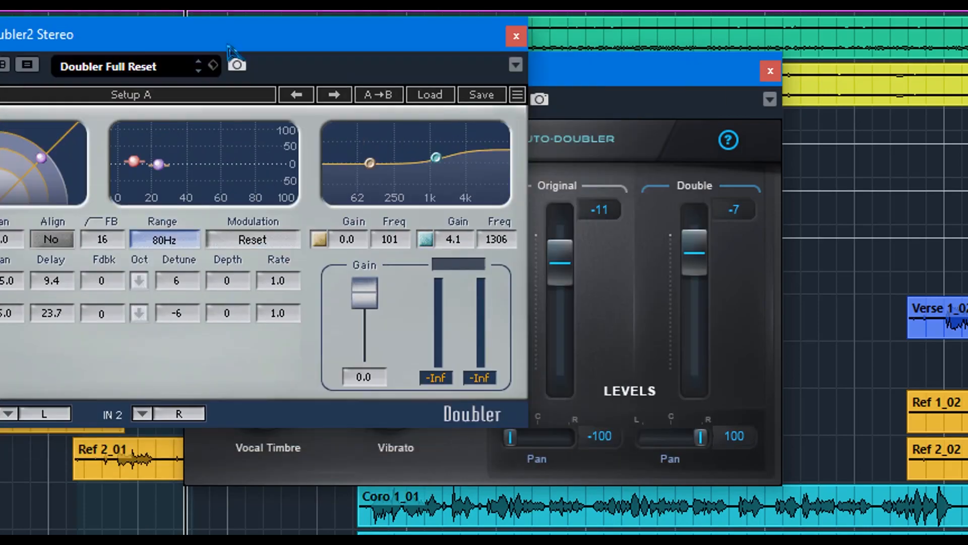
# Step: Bring up the Doubler2 Stereo plugin window of the Voces group and place it beside the AVOX DUO window
pyautogui.moveTo(225, 44); pyautogui.dragTo(901, 9)
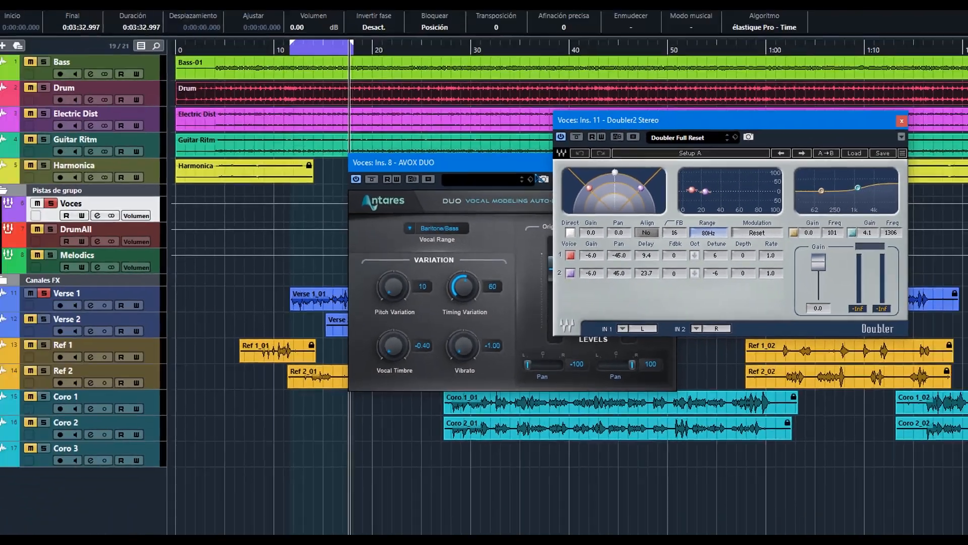
pyautogui.moveTo(511, 69); pyautogui.dragTo(251, 147)
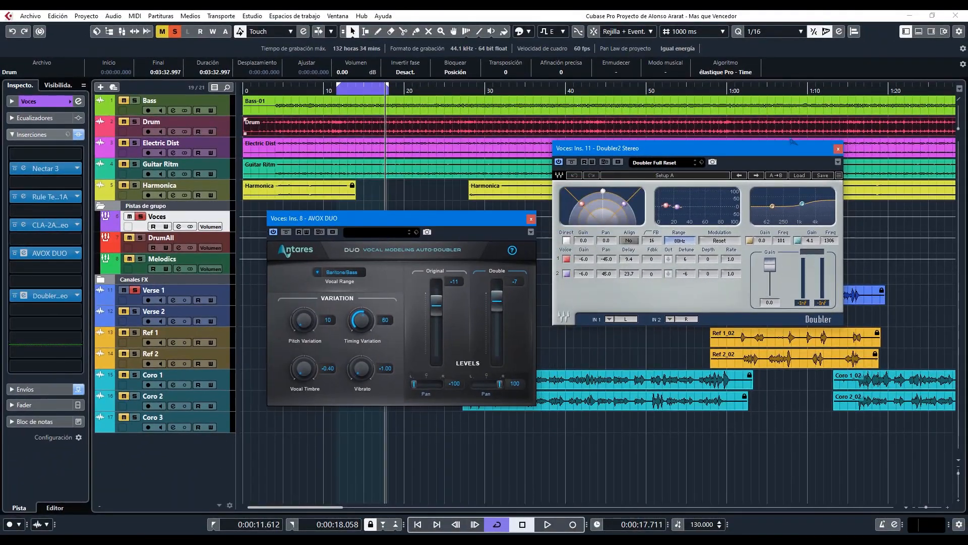
pyautogui.moveTo(757, 154); pyautogui.dragTo(745, 157)
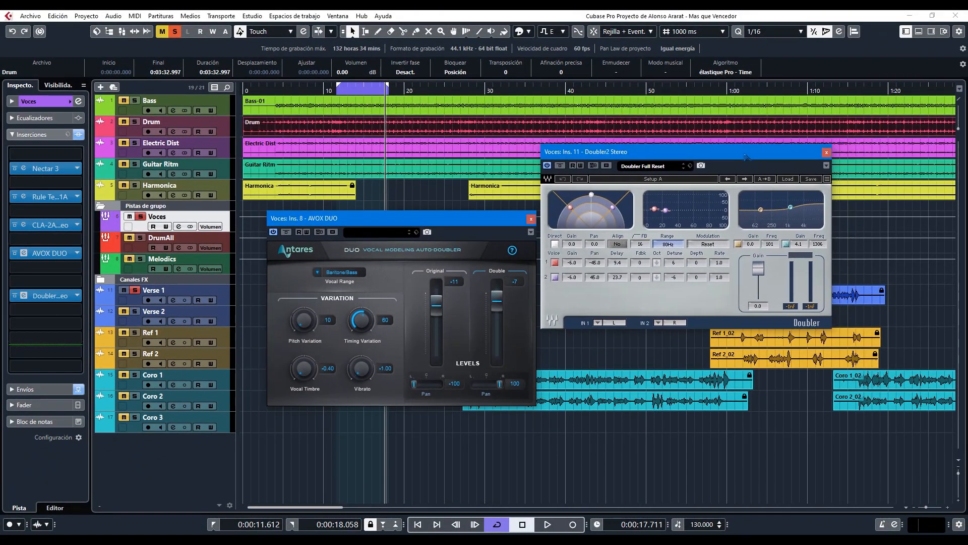
# Step: Browse the factory presets of Doubler2 Stereo without loading one, and shift its plugin window slightly lower
pyautogui.click(787, 179)
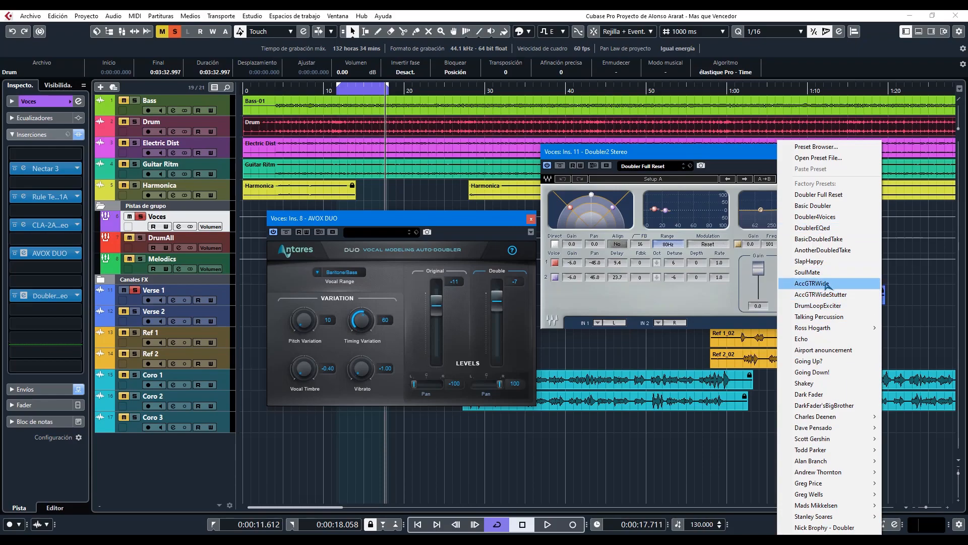
pyautogui.click(647, 304)
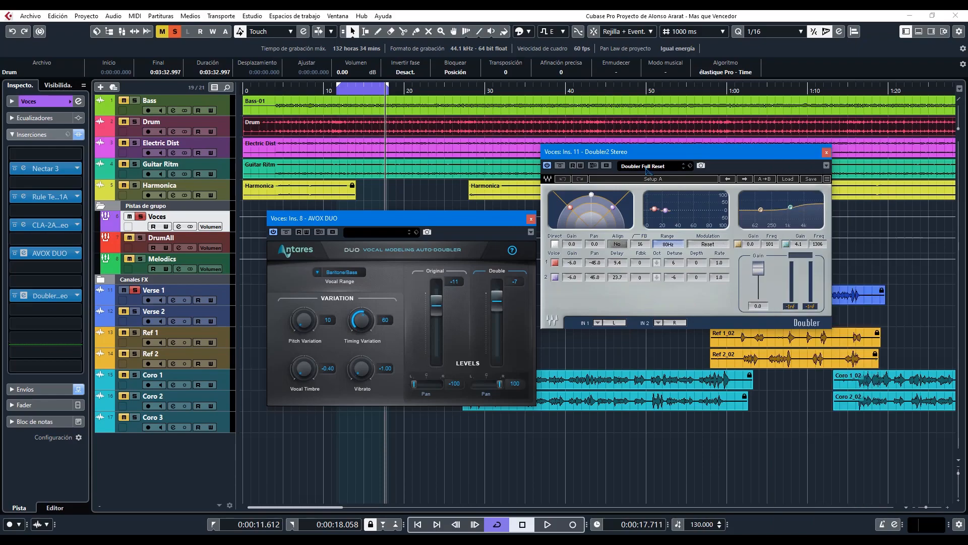
pyautogui.moveTo(647, 152); pyautogui.dragTo(656, 194)
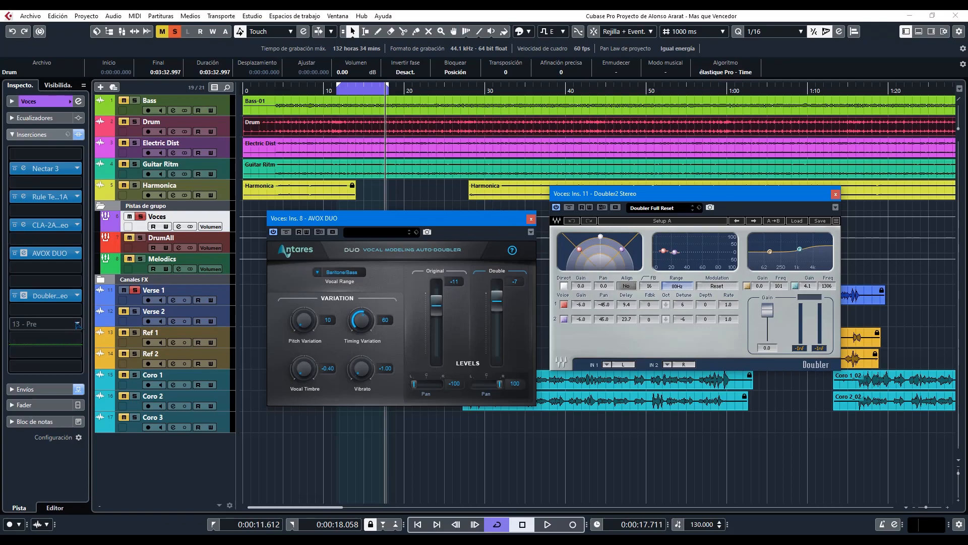
# Step: Insert the Vocal Doubler plugin in the empty insert slot 13 of the Voces group
pyautogui.click(77, 323)
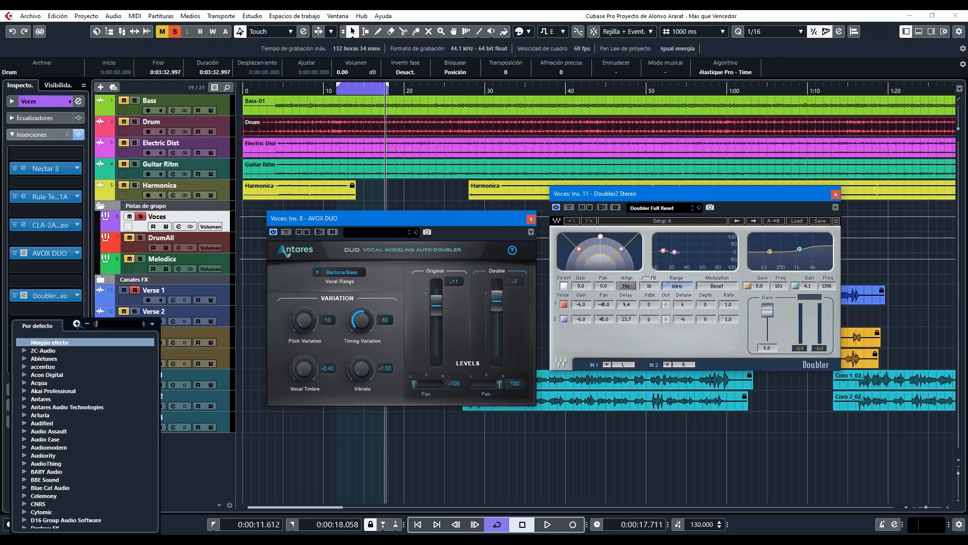
pyautogui.write('do')
pyautogui.click(70, 383)
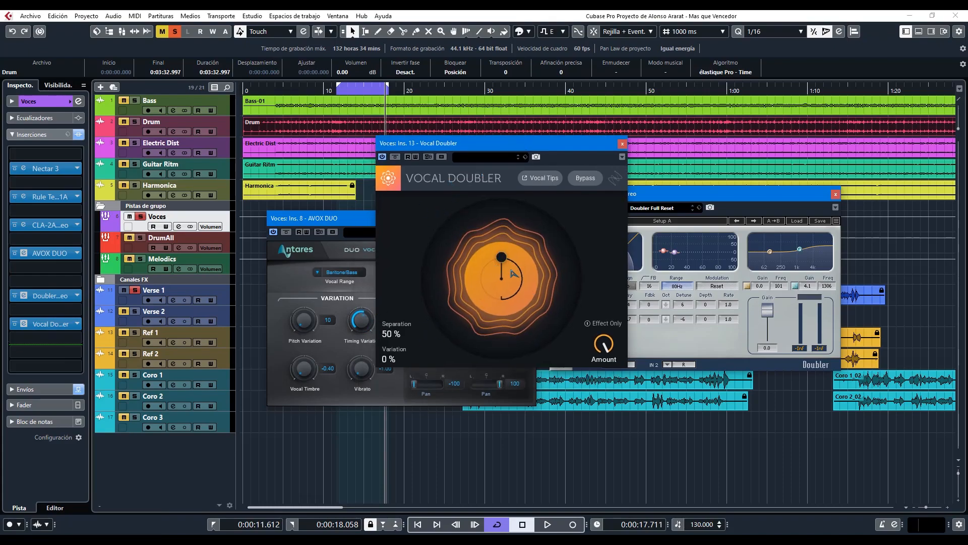
# Step: Set the Vocal Doubler's Separation to 100 % and Variation to 42 %, try the Amount control, and leave Effect Only off
pyautogui.moveTo(504, 261); pyautogui.dragTo(532, 269)
pyautogui.moveTo(607, 350); pyautogui.dragTo(618, 413)
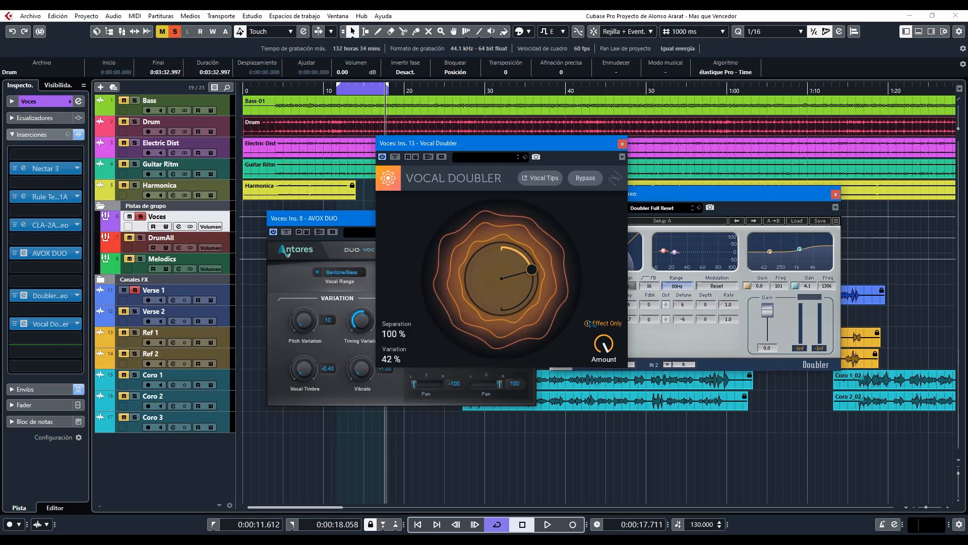
pyautogui.click(588, 323)
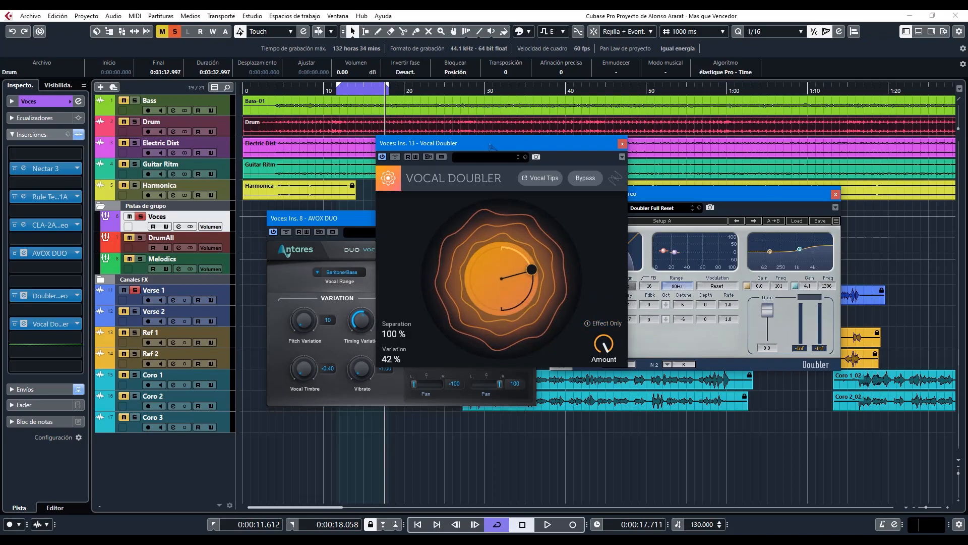
# Step: Spread out the Vocal Doubler, AVOX DUO and Doubler2 Stereo windows so that none covers another
pyautogui.moveTo(488, 142); pyautogui.dragTo(518, 64)
pyautogui.moveTo(374, 222); pyautogui.dragTo(235, 213)
pyautogui.moveTo(687, 196); pyautogui.dragTo(566, 294)
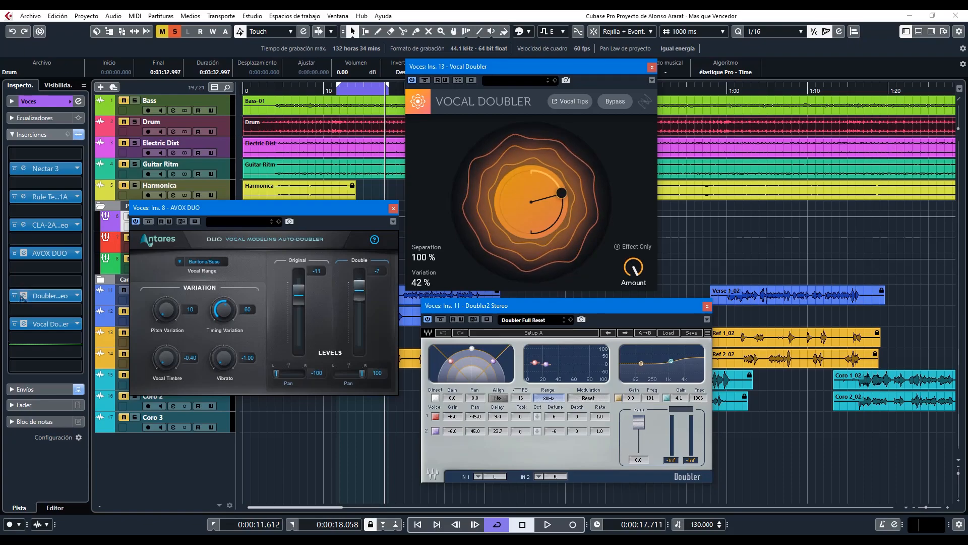
# Step: Insert Chorus DIMENSION-D in the free slot after Vocal Doubler on the Voces group, and move both plugin windows apart
pyautogui.click(77, 352)
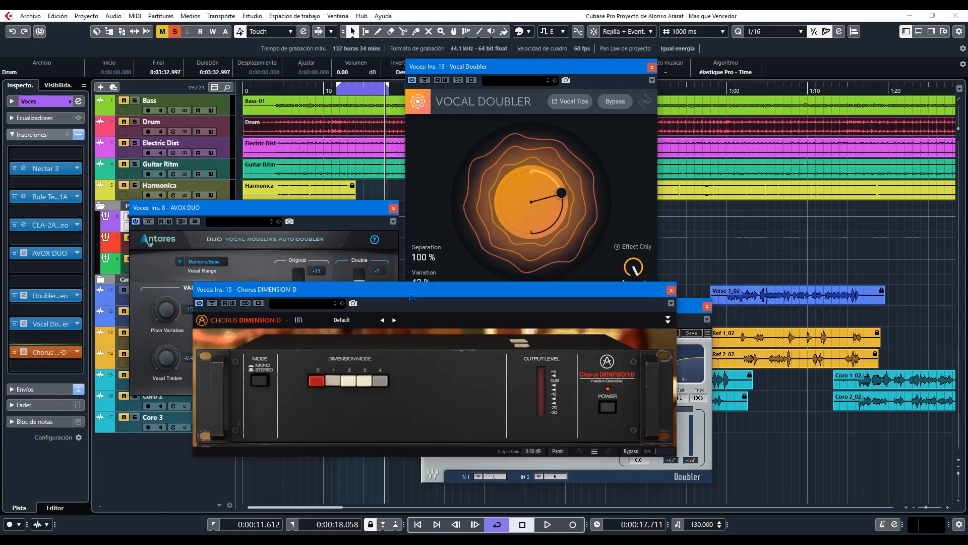
pyautogui.moveTo(411, 296); pyautogui.dragTo(312, 47)
pyautogui.moveTo(581, 72); pyautogui.dragTo(799, 64)
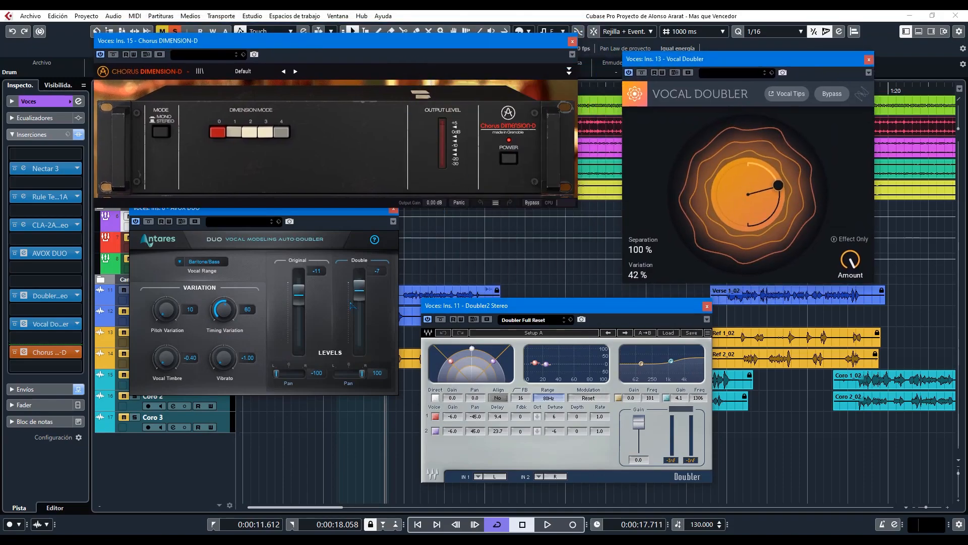
# Step: Fine-tune the positions of the AVOX DUO, Chorus DIMENSION-D and Doubler2 Stereo windows so all four plugins are fully visible
pyautogui.moveTo(363, 209); pyautogui.dragTo(363, 242)
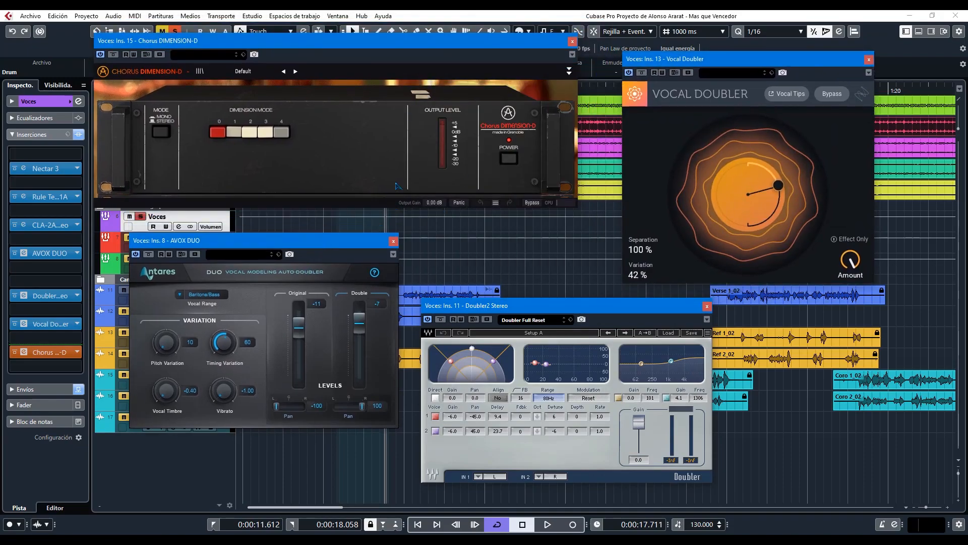
pyautogui.moveTo(528, 39); pyautogui.dragTo(534, 54)
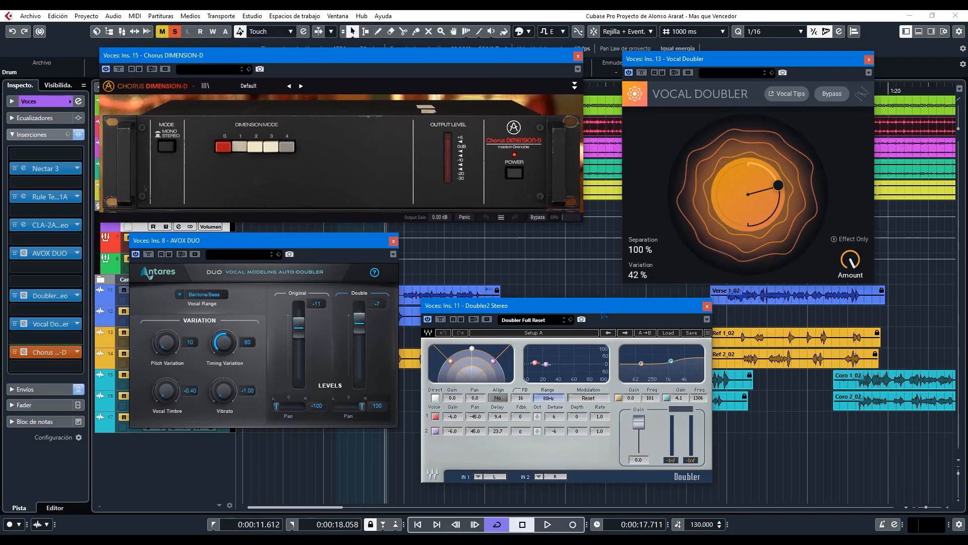
pyautogui.moveTo(598, 312); pyautogui.dragTo(616, 306)
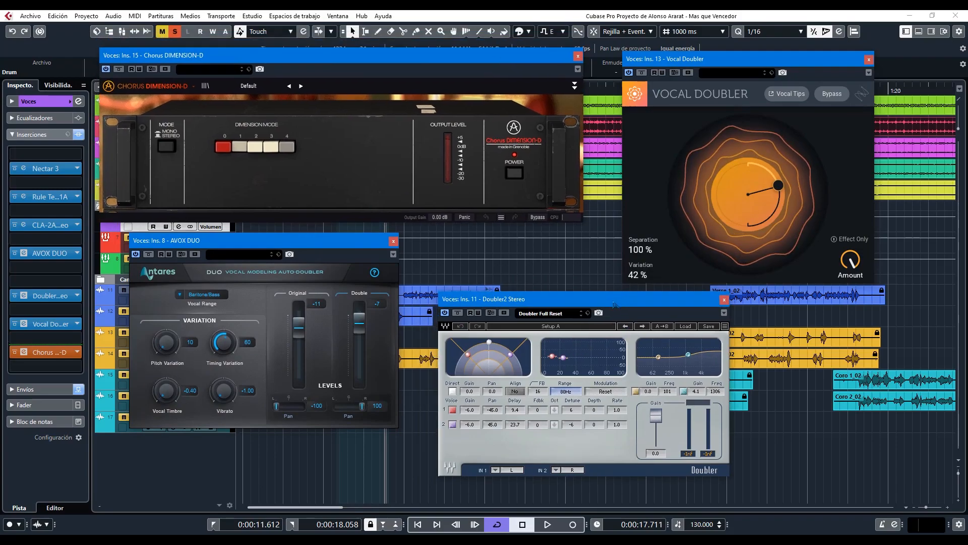